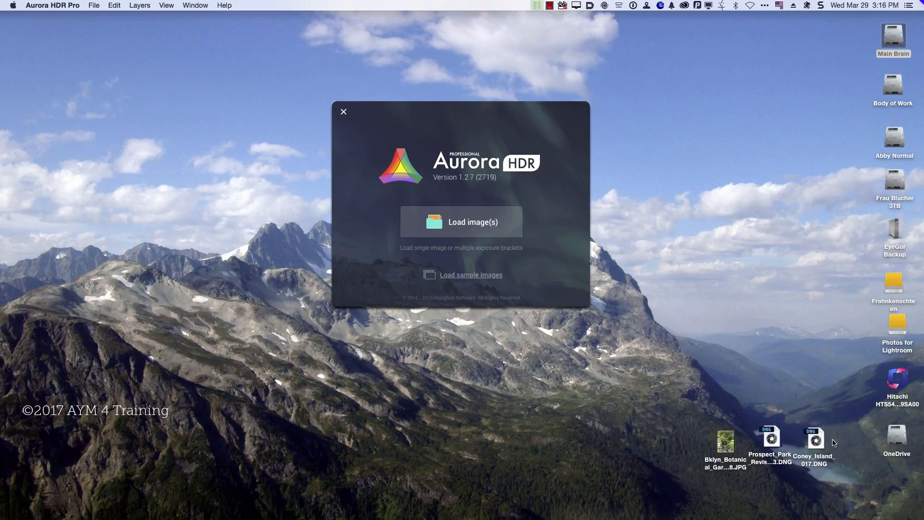
Load the Prospect_Park DNG photo from the desktop into Aurora HDR and create the HDR image without chromatic aberration reduction.
left_click(775, 439)
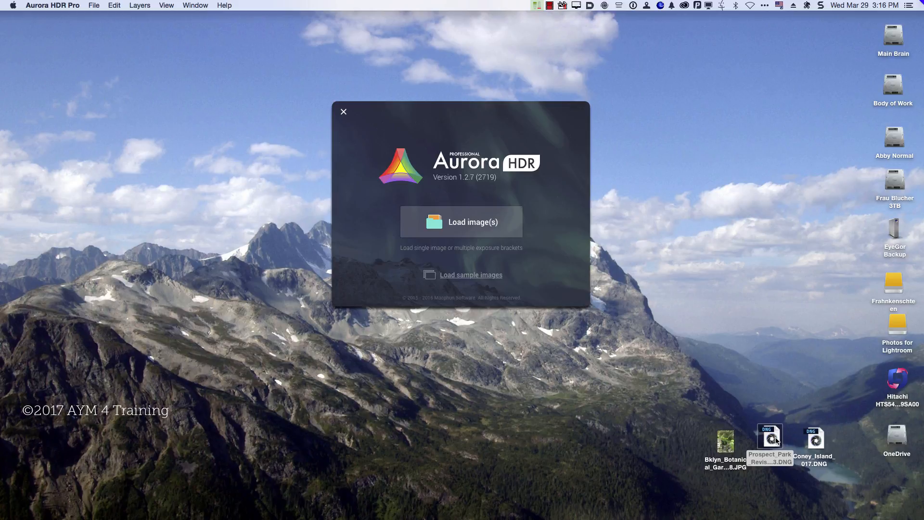
left_click_drag(776, 440, 455, 218)
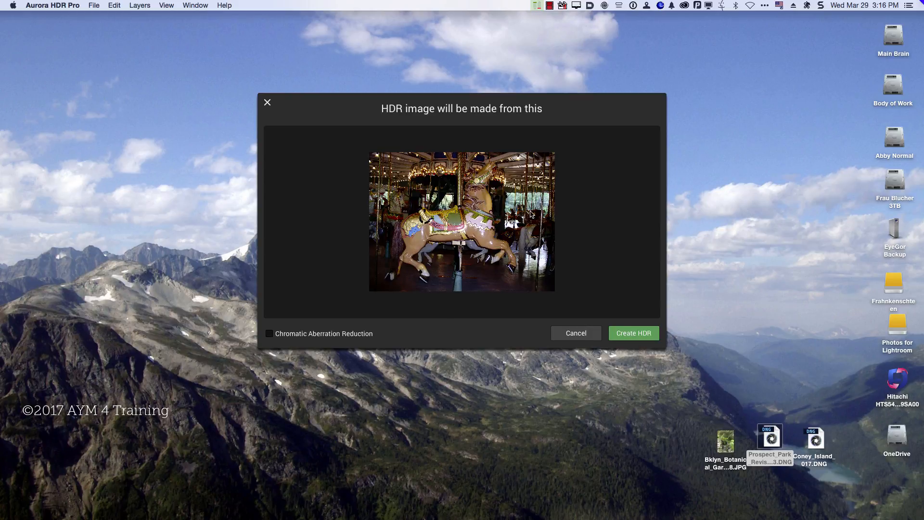
left_click(632, 336)
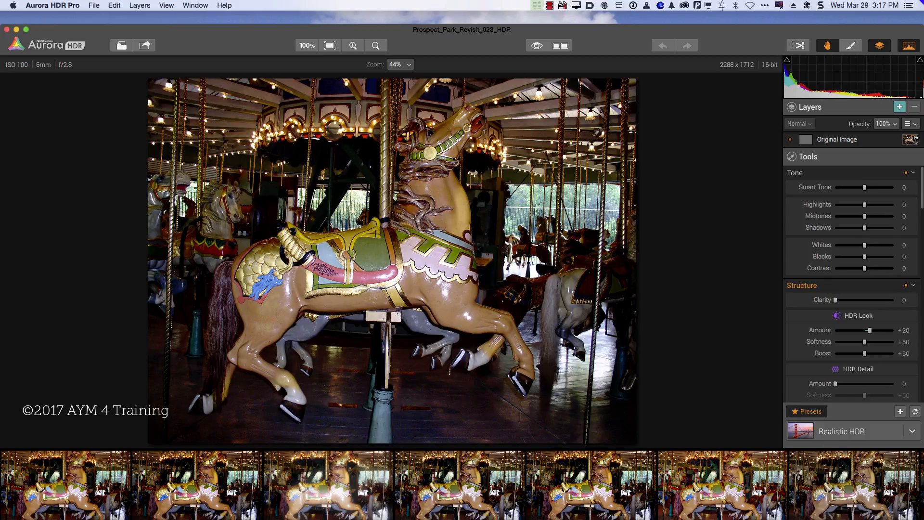
Enlarge the visible preset strip and apply the Realistic Bright preset from the Realistic HDR category.
left_click_drag(627, 519, 628, 519)
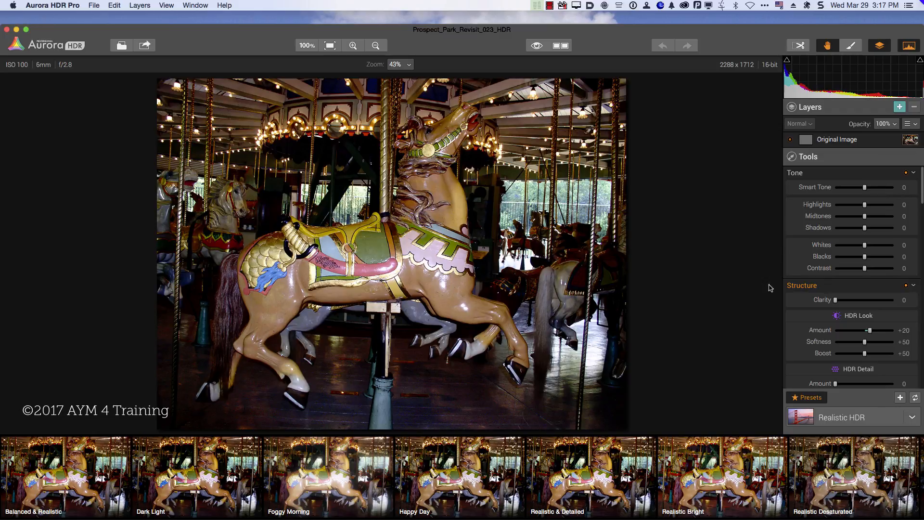
left_click(913, 417)
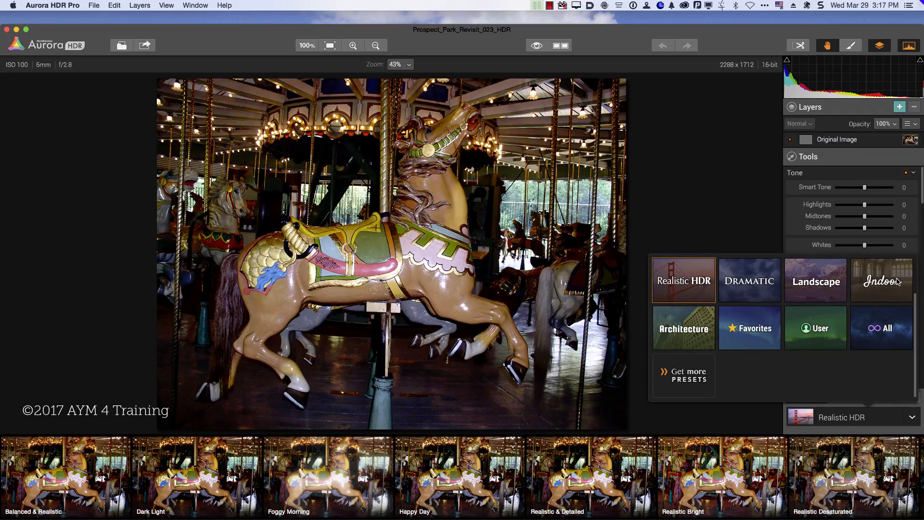
left_click(673, 297)
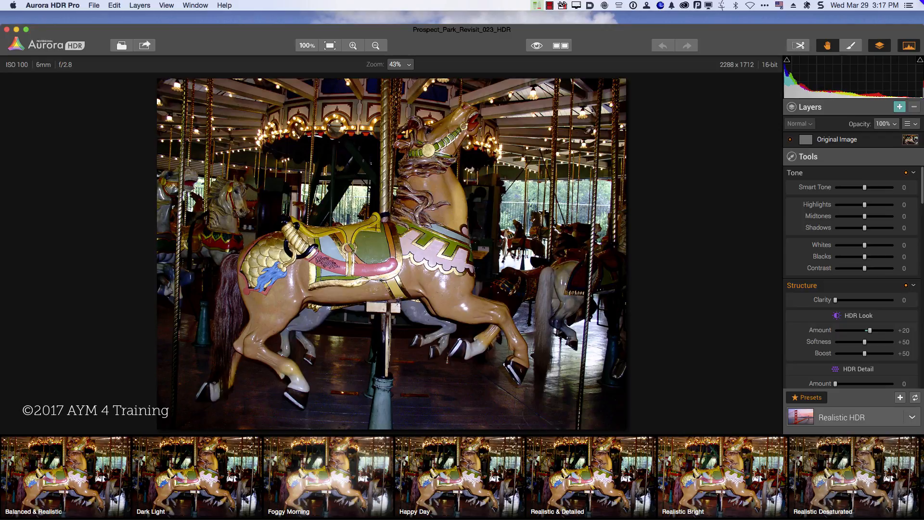
mouse_move(742, 509)
left_click(704, 477)
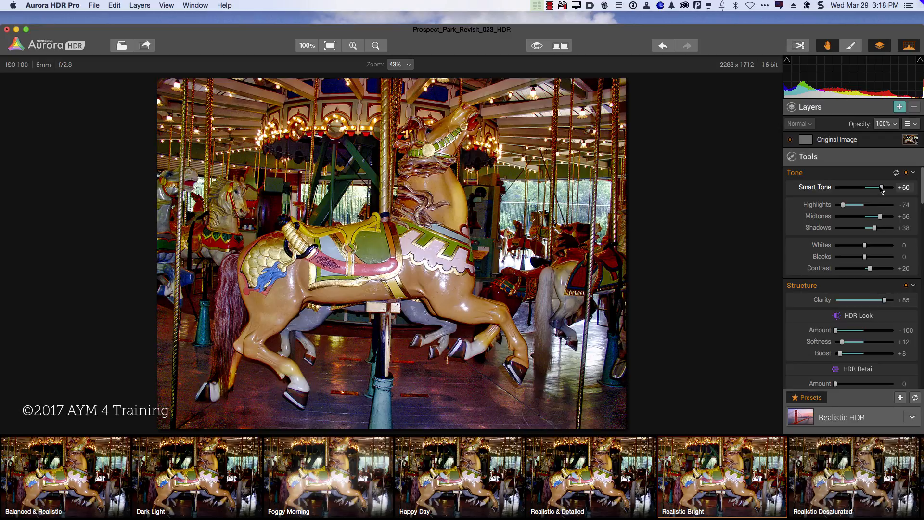
Adjust the Tone settings to Smart Tone +69, Highlights -67, Shadows +54 and Contrast +49.
left_click_drag(882, 188, 874, 189)
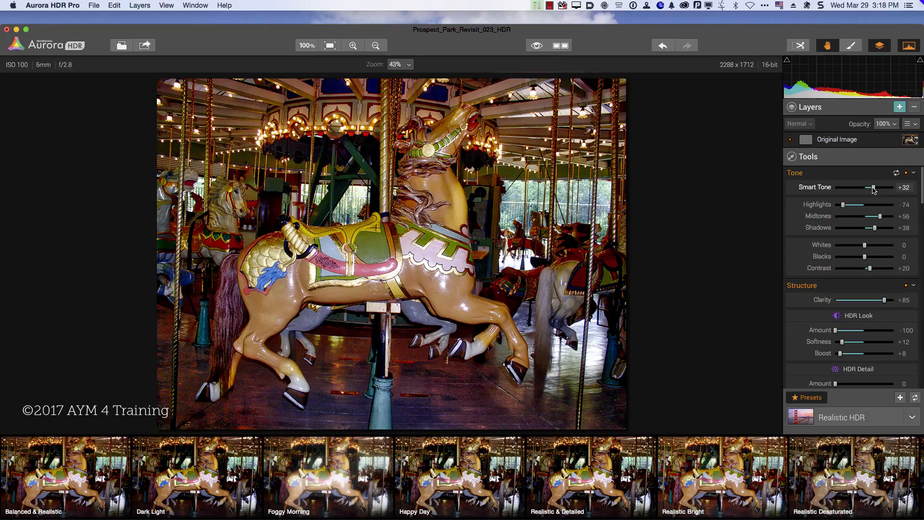
left_click_drag(874, 190, 880, 190)
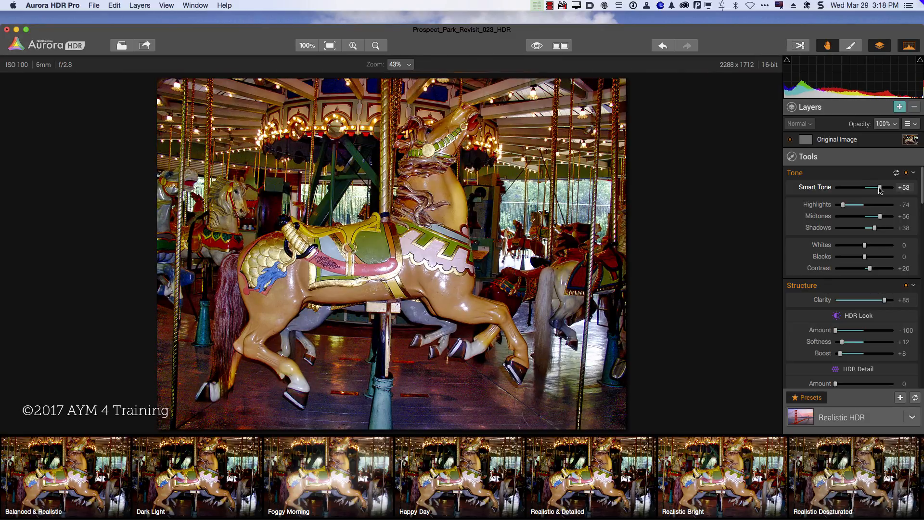
left_click_drag(880, 190, 881, 193)
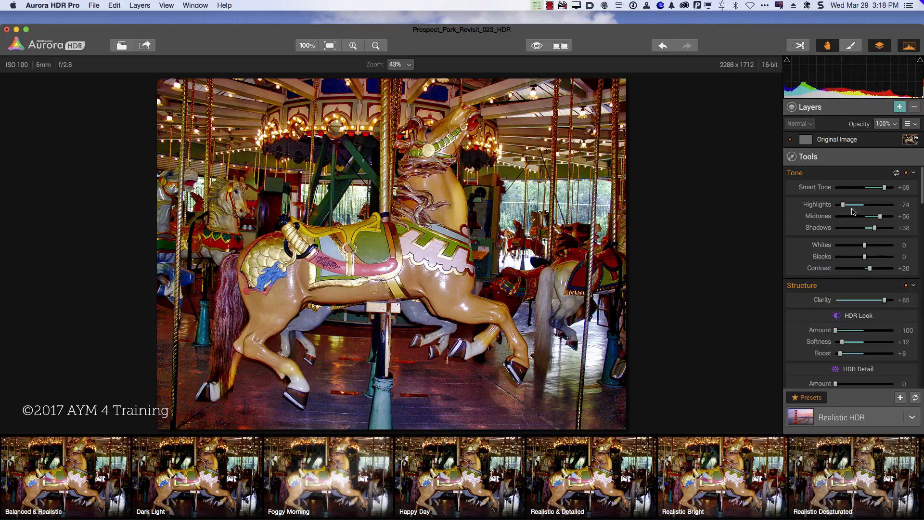
mouse_move(842, 206)
left_mouse_down()
mouse_move(854, 206)
mouse_move(845, 206)
left_mouse_up()
left_click_drag(875, 229, 881, 231)
left_click_drag(871, 271, 878, 271)
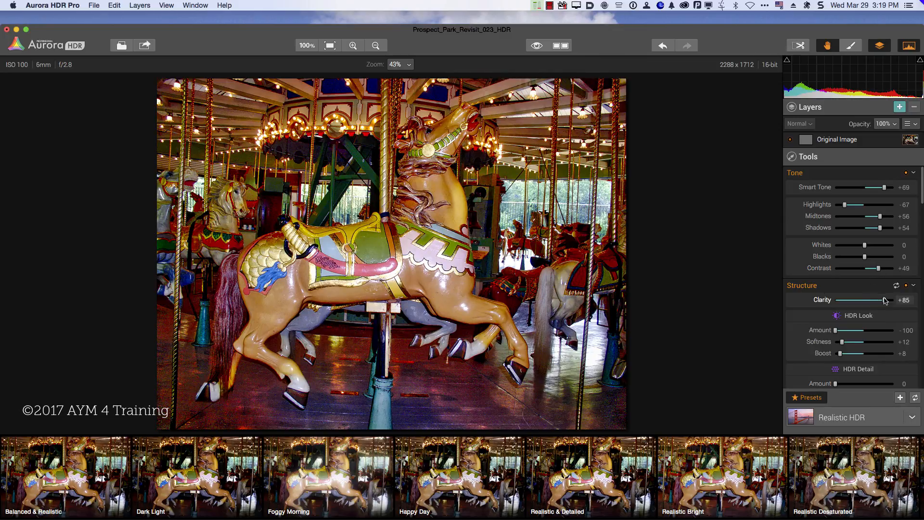
Compare a lower Structure Clarity of +38 and set Clarity to +71.
scroll(865, 298, "down", 3)
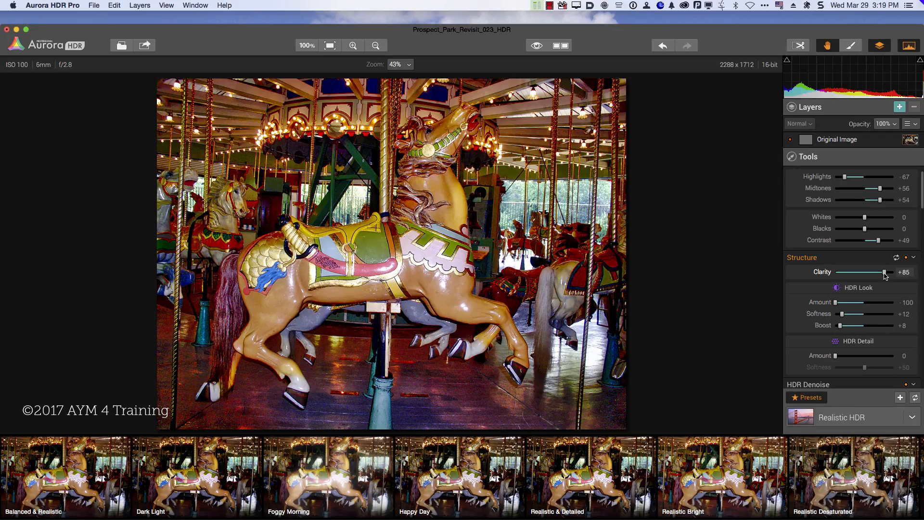
left_click_drag(885, 272, 859, 273)
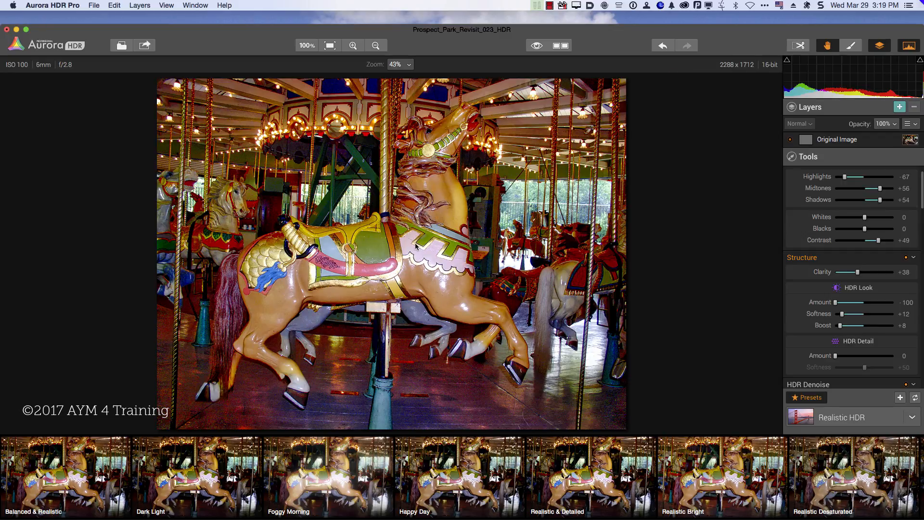
left_click_drag(857, 273, 877, 273)
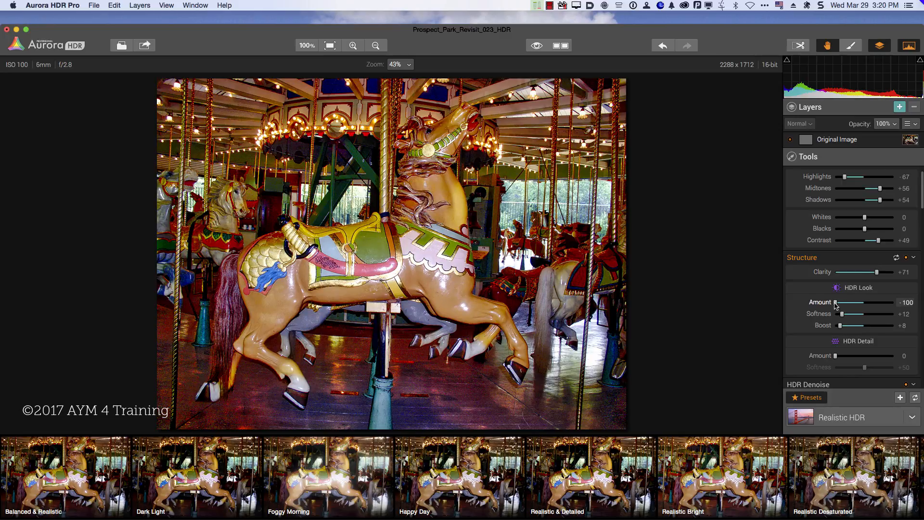
Set the HDR Look Amount to -76 and Boost to +19, and raise the HDR Detail Amount to +50.
left_click_drag(835, 305, 882, 303)
left_click_drag(883, 304, 886, 304)
left_click_drag(840, 327, 878, 328)
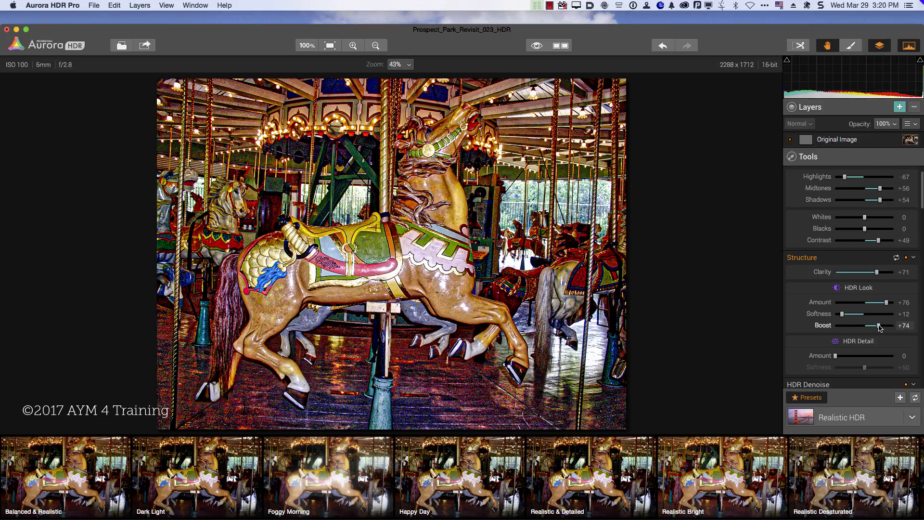
left_click_drag(880, 328, 847, 328)
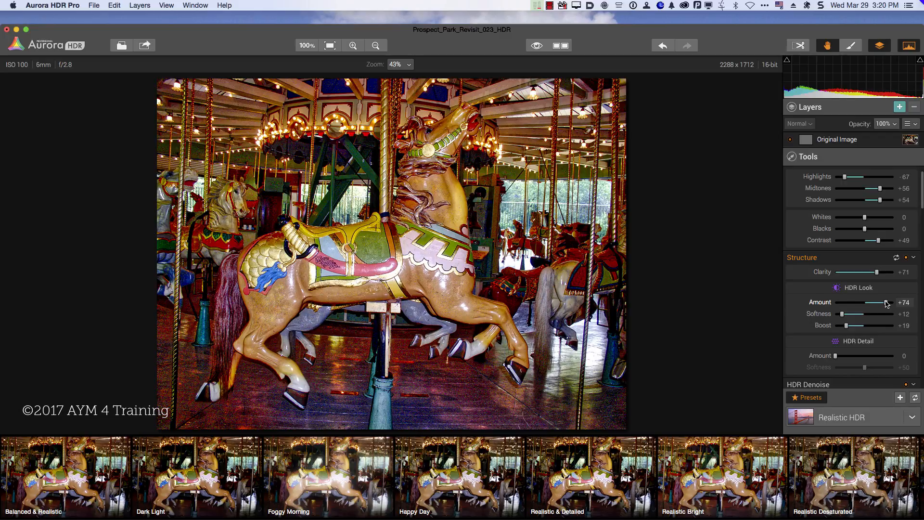
left_click_drag(887, 304, 843, 306)
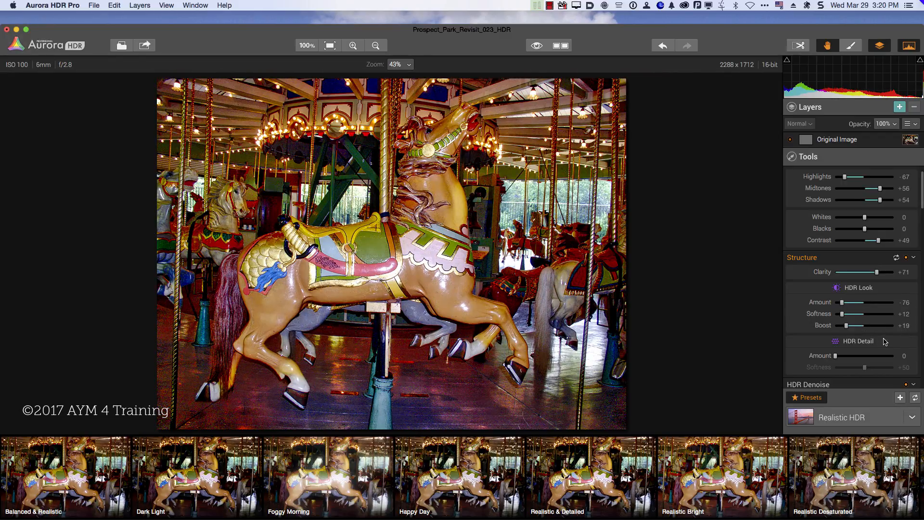
scroll(885, 342, "down", 5)
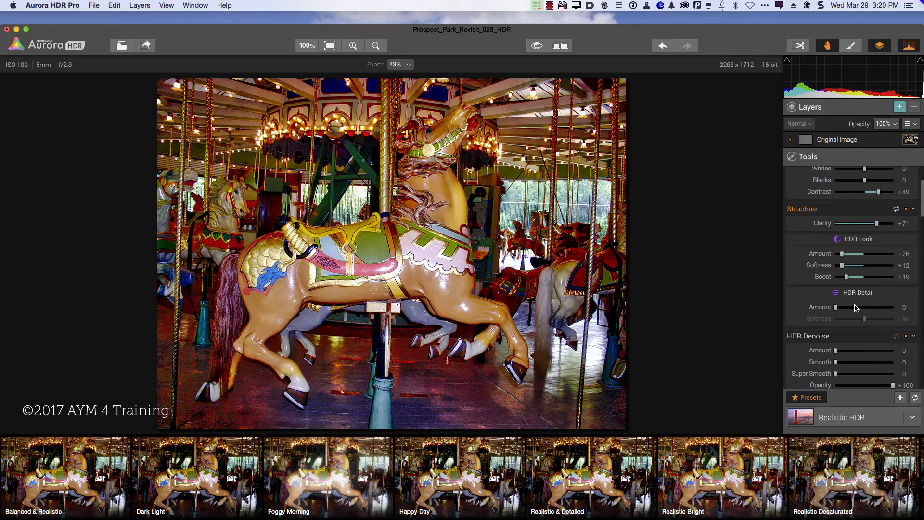
left_click_drag(836, 310, 866, 309)
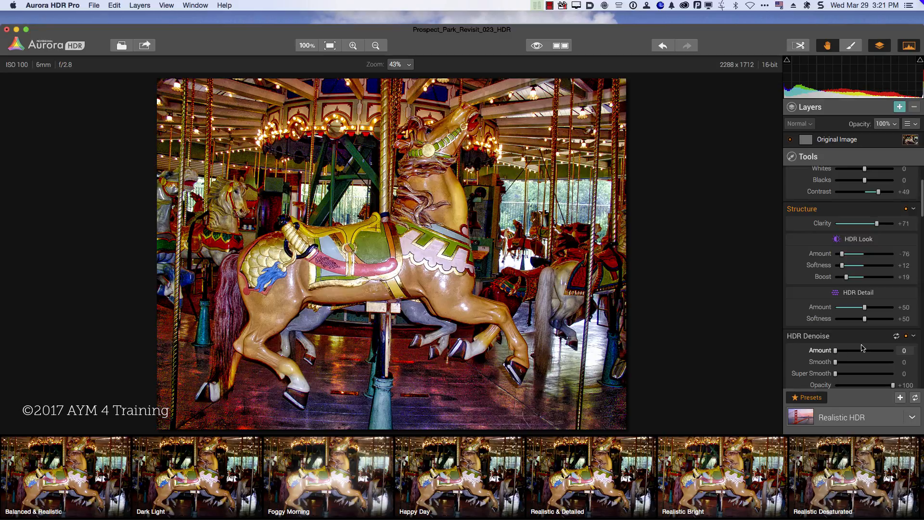
Reduce the noise with HDR Denoise, setting Smooth to +37 and Super Smooth to +15.
scroll(904, 354, "down", 2)
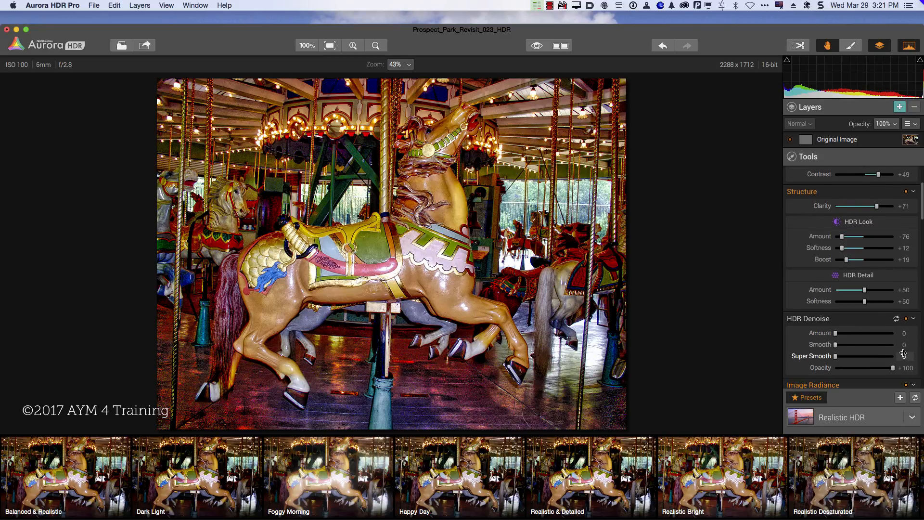
scroll(905, 354, "down", 1)
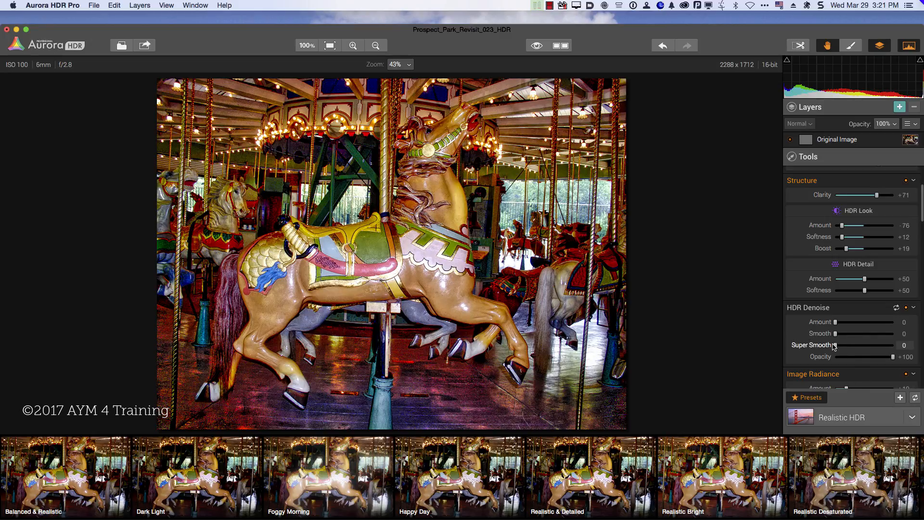
left_click_drag(836, 333, 850, 333)
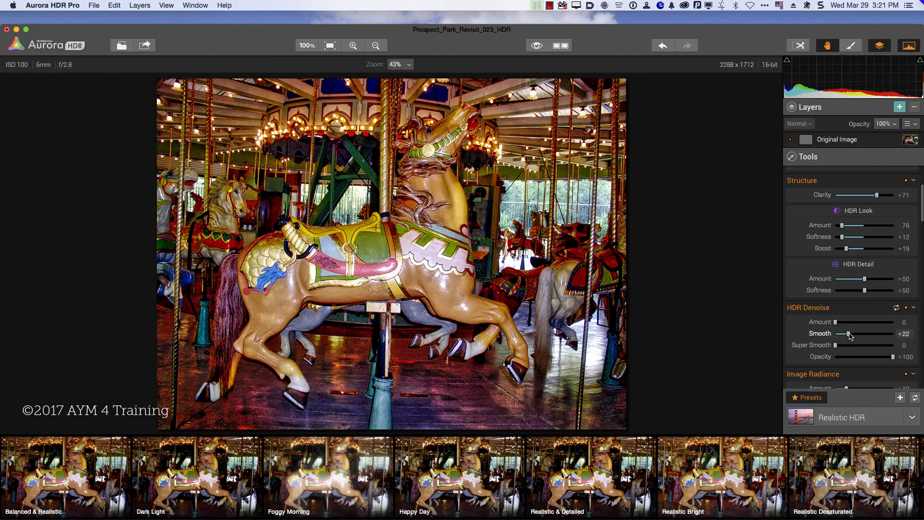
left_click_drag(850, 333, 859, 333)
left_click_drag(836, 345, 843, 345)
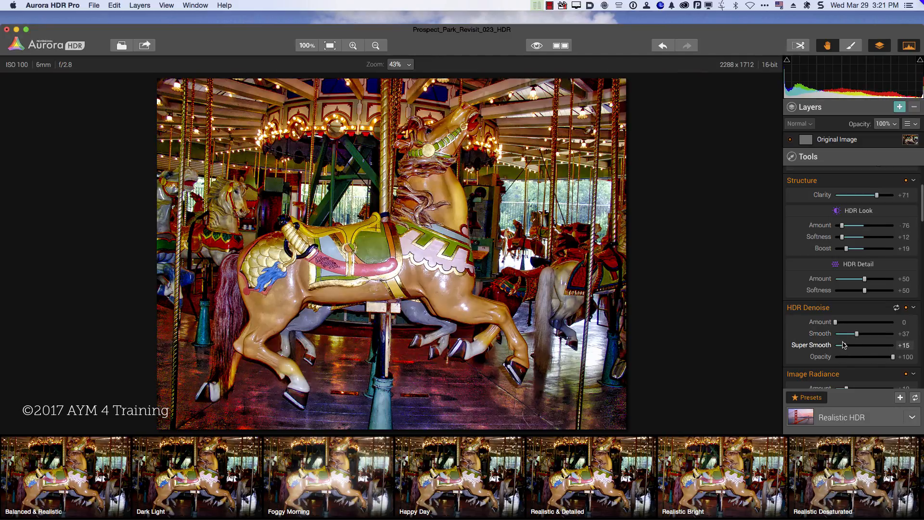
Set the Image Radiance Amount to +59 and its Brightness to +23.
scroll(869, 360, "down", 5)
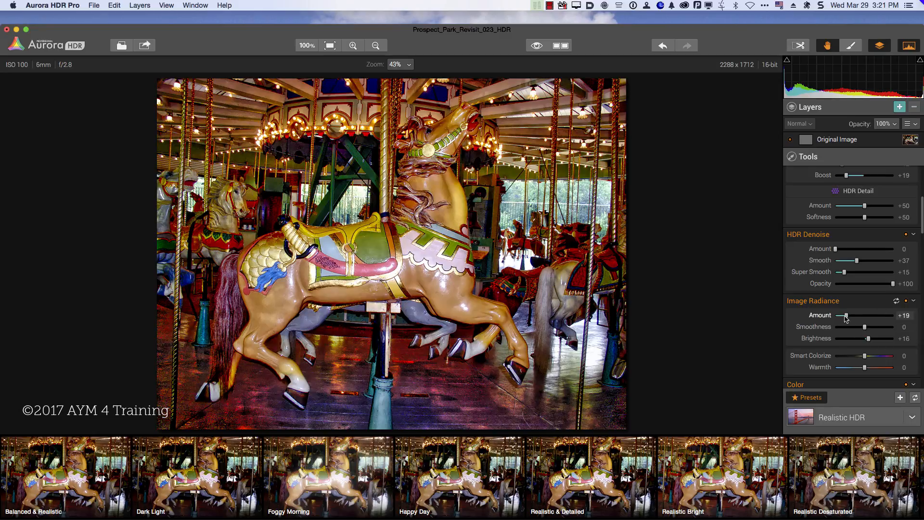
left_click_drag(846, 315, 874, 339)
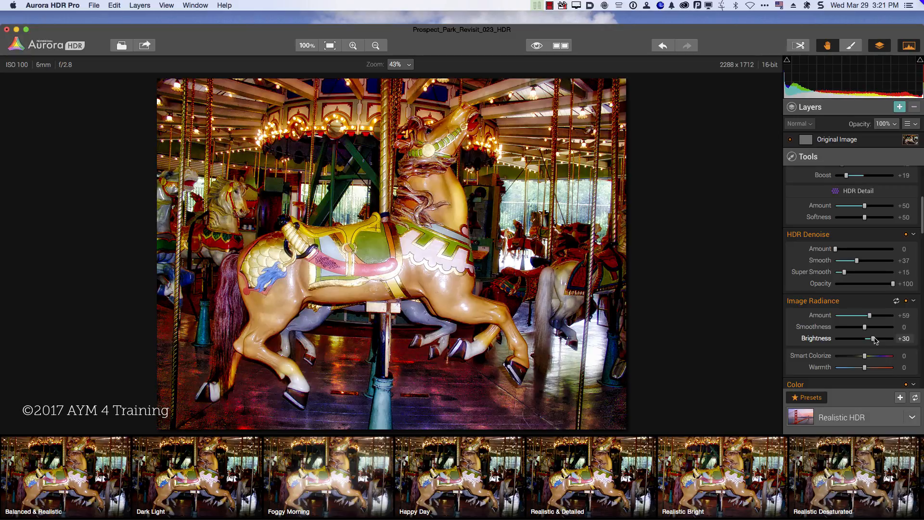
left_click_drag(874, 339, 872, 339)
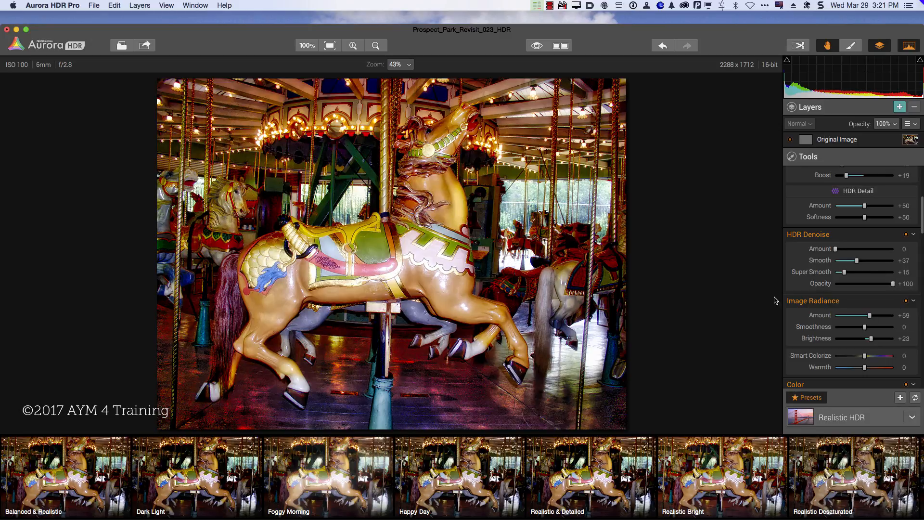
Try cooling the Image Radiance Warmth to -31 and return it to 0.
scroll(887, 300, "down", 1)
scroll(888, 300, "down", 4)
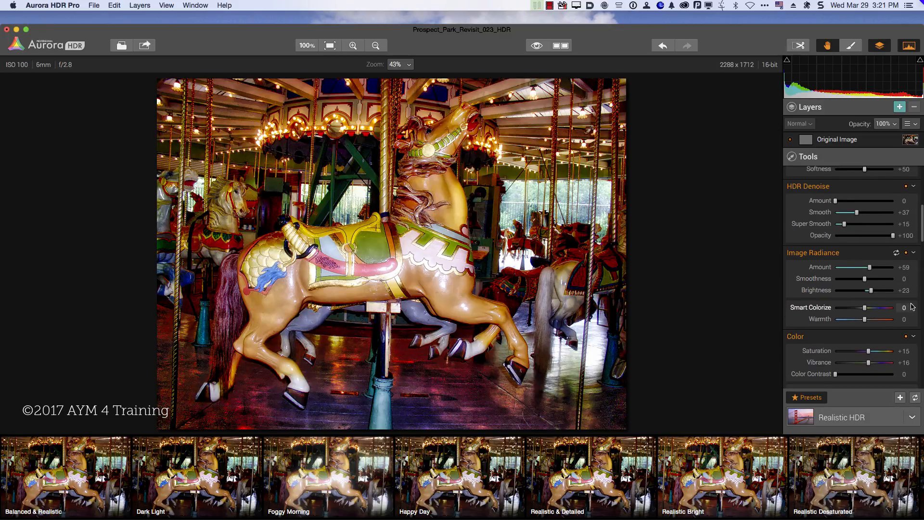
scroll(911, 307, "down", 2)
left_click(904, 305)
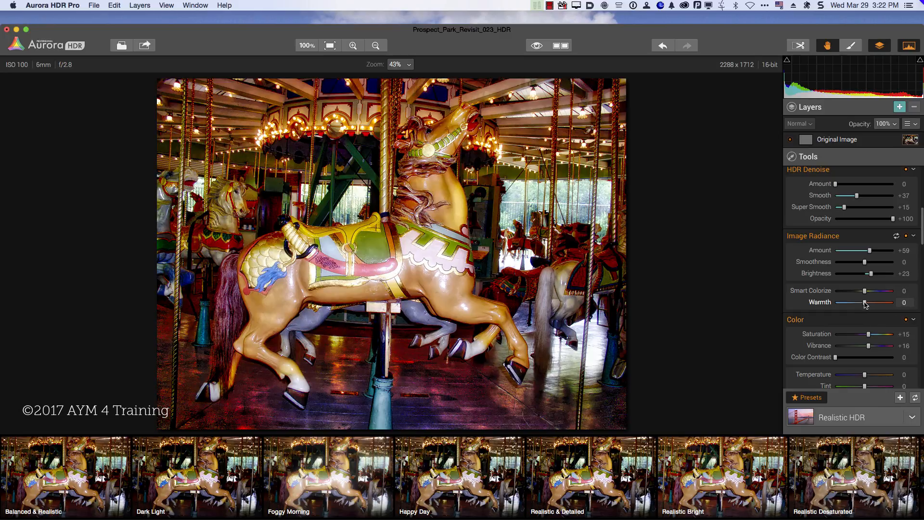
left_click_drag(865, 303, 856, 303)
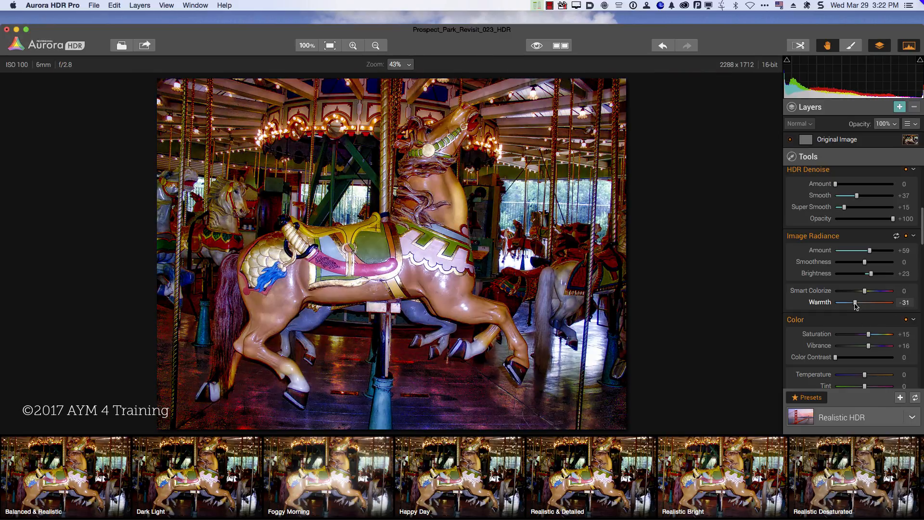
mouse_move(855, 304)
left_mouse_down()
mouse_move(877, 306)
mouse_move(865, 307)
left_mouse_up()
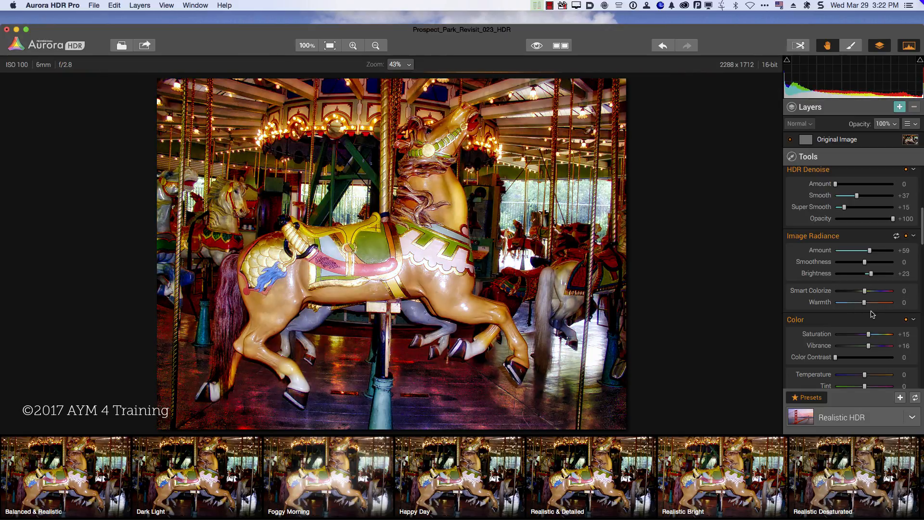
Set the Color Saturation to 0 after trying +65, and raise Vibrance to +84.
scroll(888, 335, "down", 1)
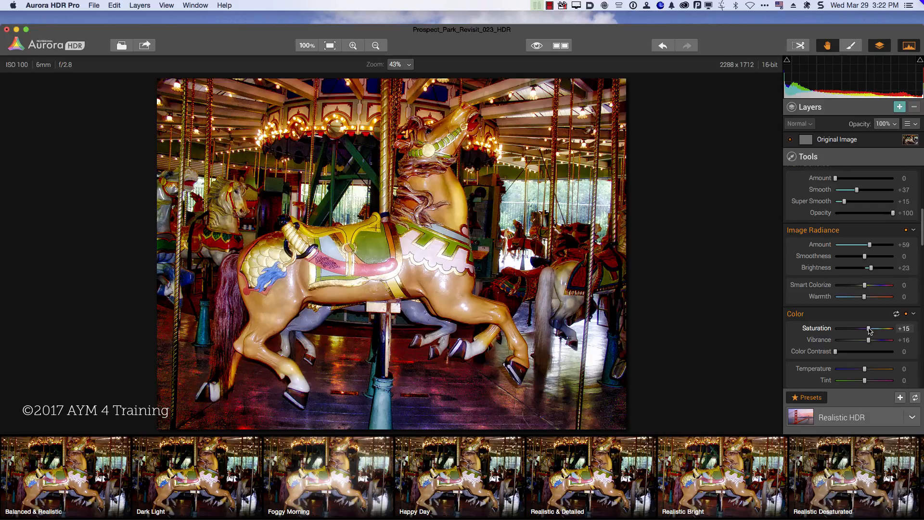
left_click_drag(870, 330, 885, 330)
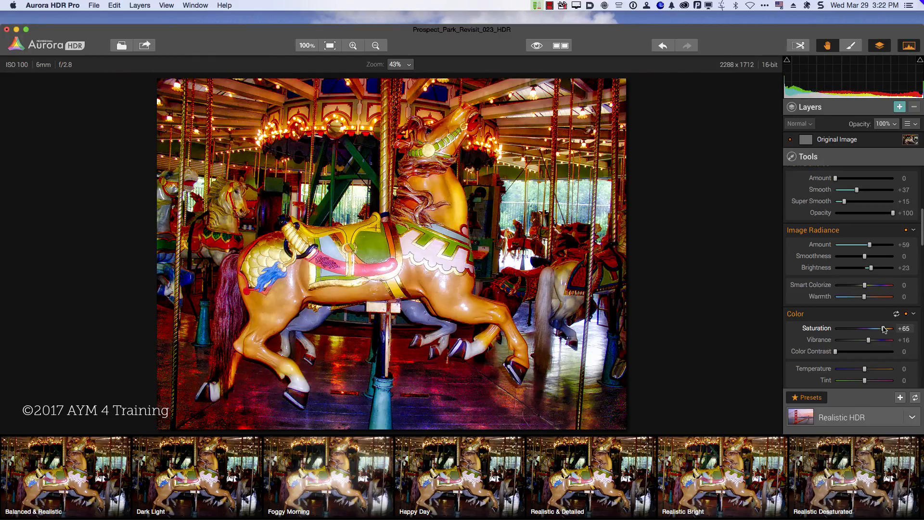
left_click_drag(884, 329, 865, 330)
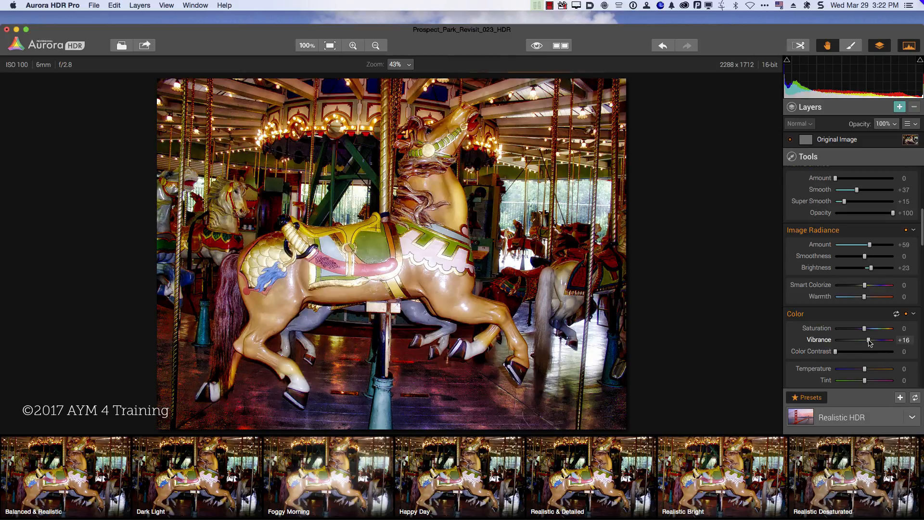
mouse_move(869, 341)
left_mouse_down()
mouse_move(889, 341)
mouse_move(879, 342)
left_mouse_up()
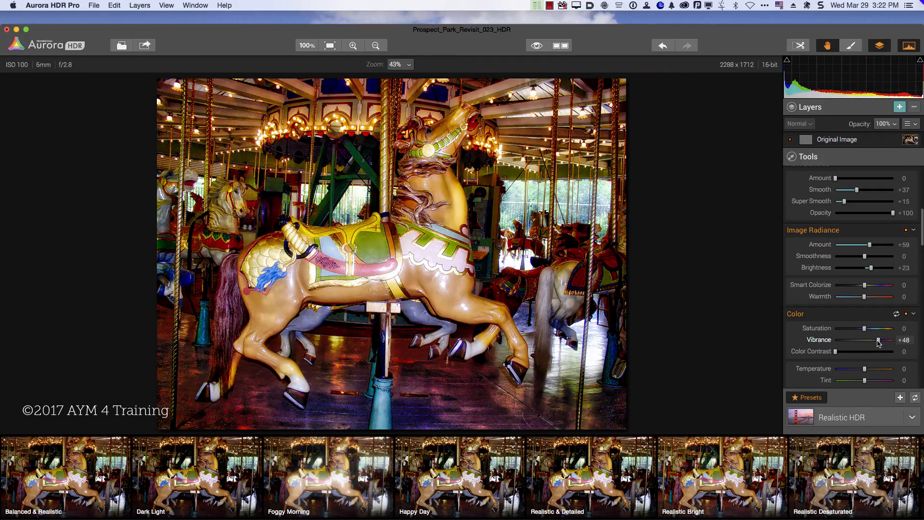
left_click_drag(878, 342, 889, 342)
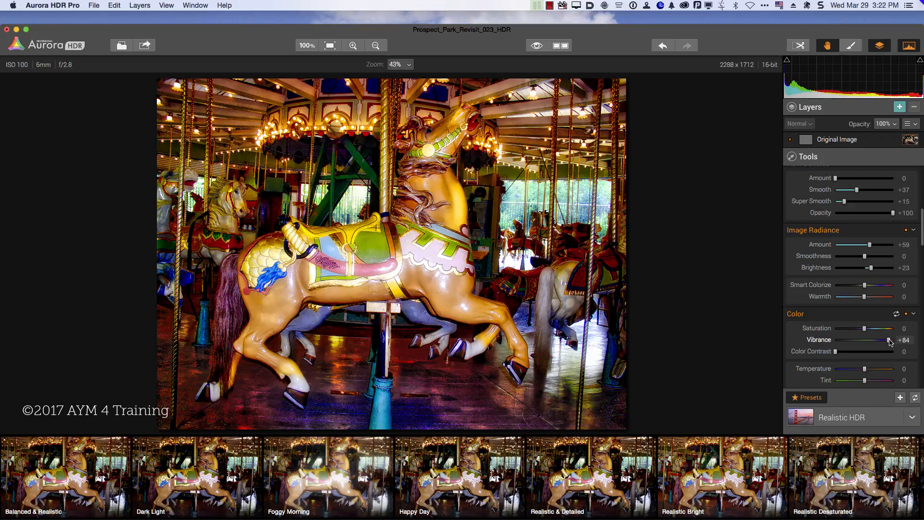
Reduce the Color Vibrance to +34 and nudge the Tint to +1.
left_click_drag(888, 342, 875, 342)
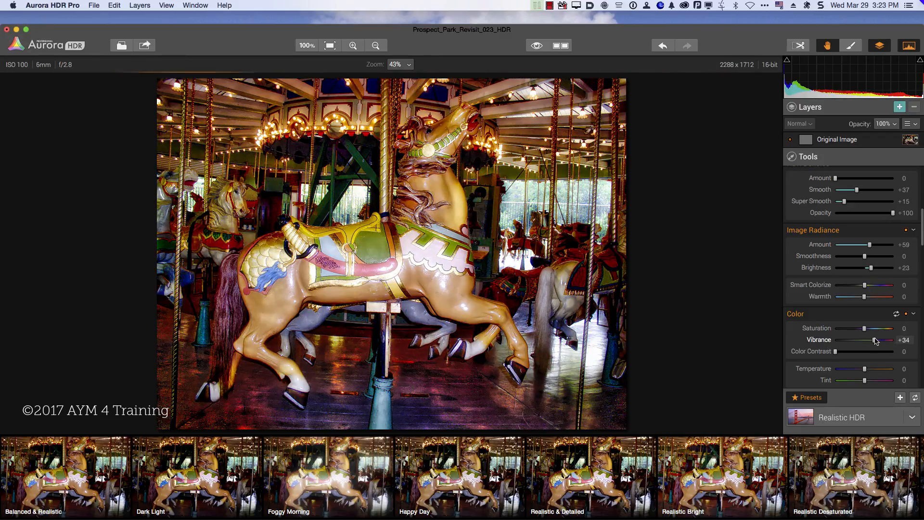
scroll(880, 334, "down", 3)
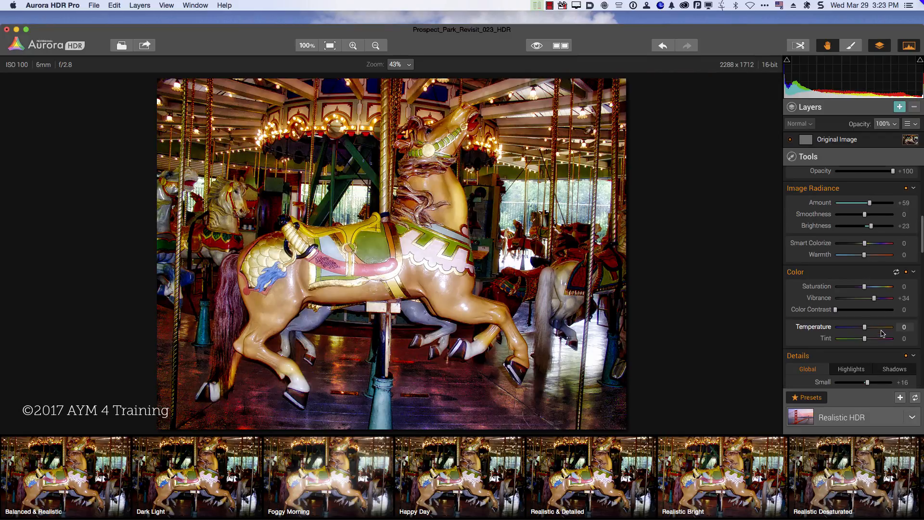
scroll(883, 333, "down", 2)
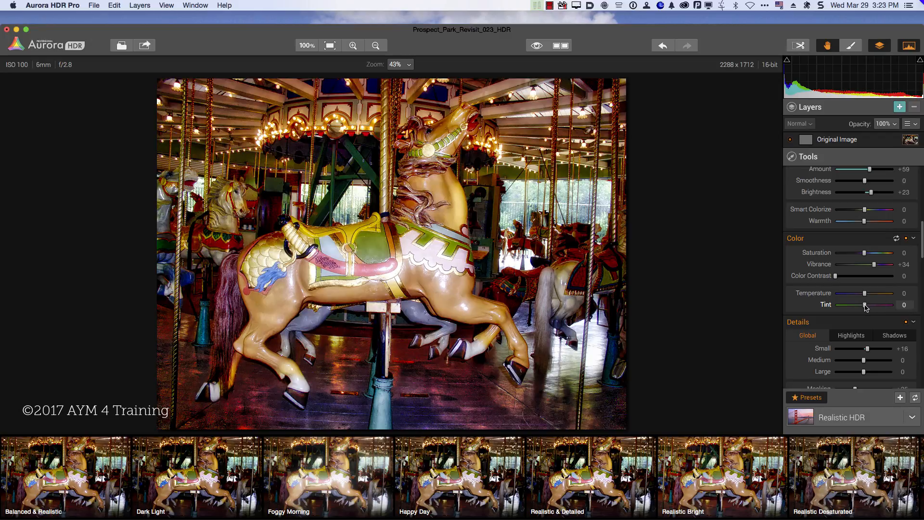
left_click_drag(864, 306, 865, 307)
Compare the edited photo with the original using the preview toggle, split view and side-by-side view, and return to the single view.
left_click(537, 46)
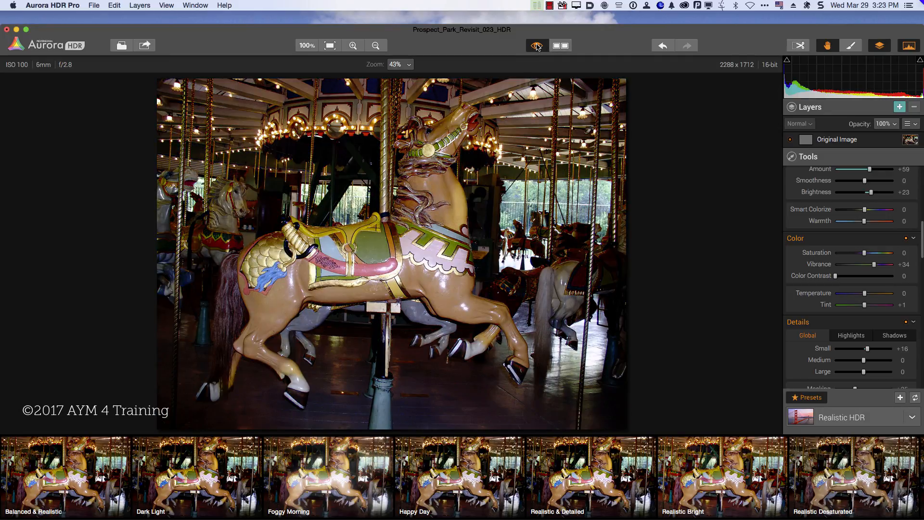
left_click(538, 46)
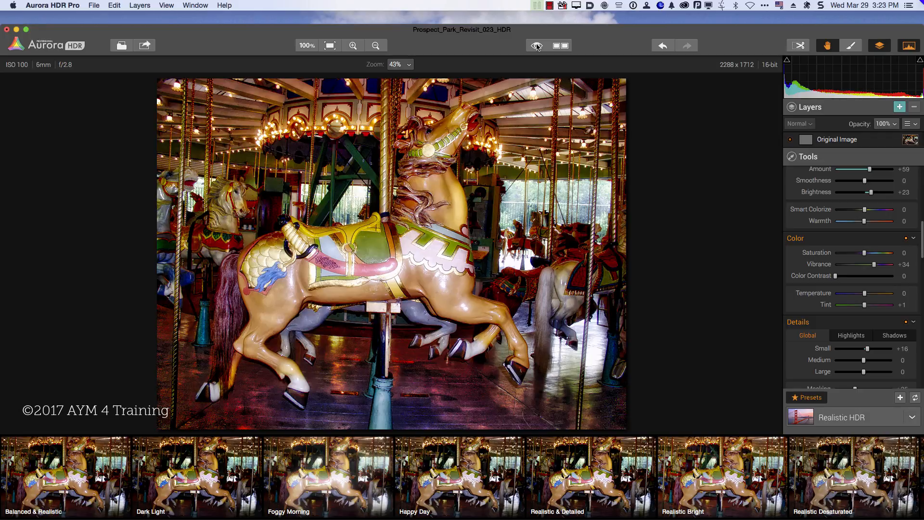
left_click(560, 45)
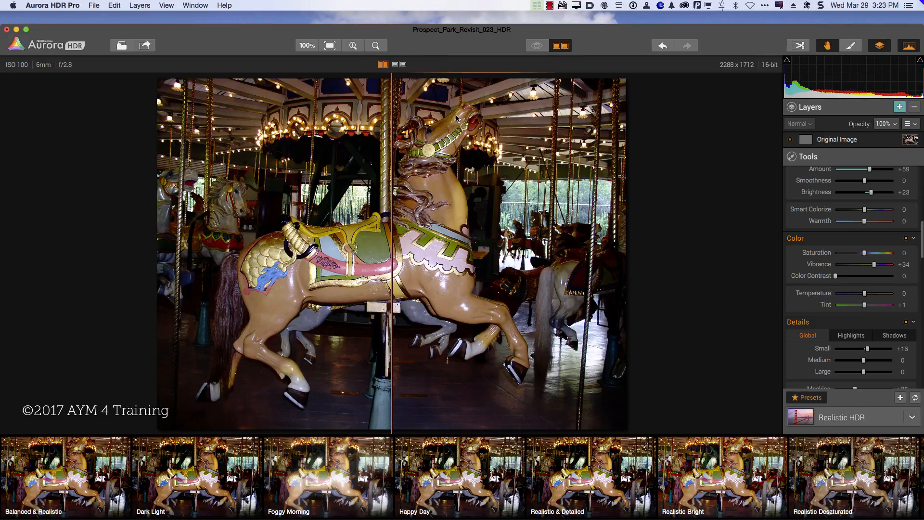
left_click_drag(391, 96, 405, 124)
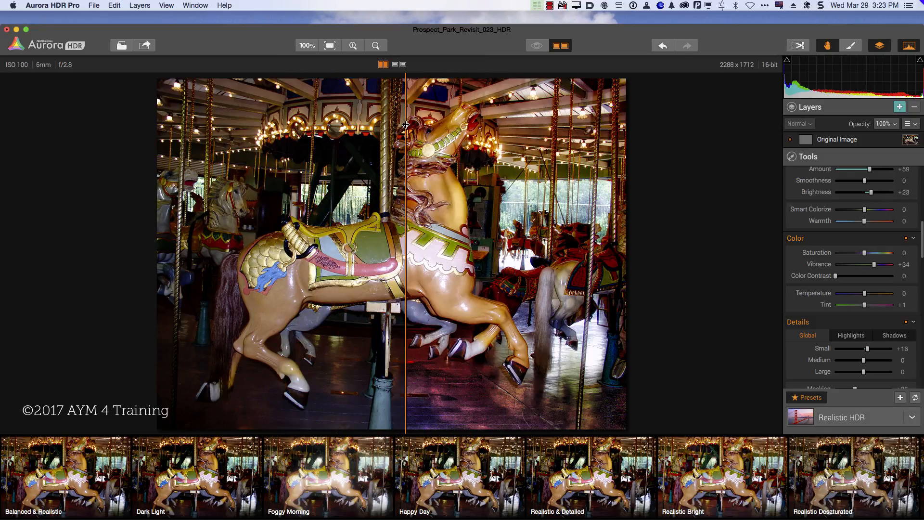
left_click(399, 66)
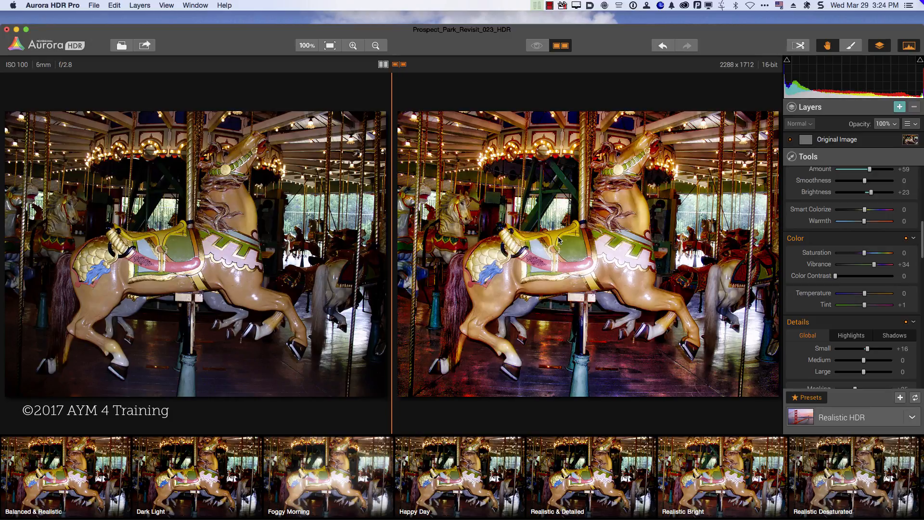
left_click(388, 66)
left_click(558, 47)
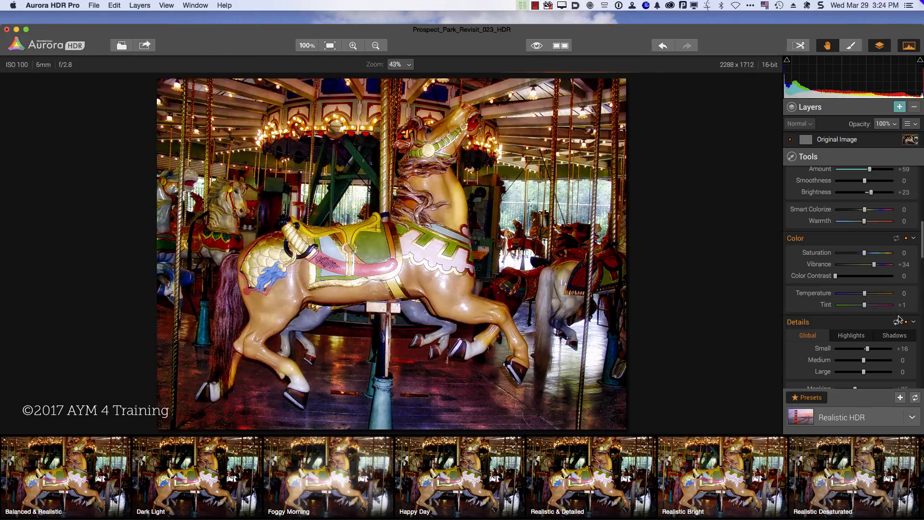
Add a Glow with Amount +7 and strengthen the global Medium and Small Details.
scroll(891, 313, "down", 5)
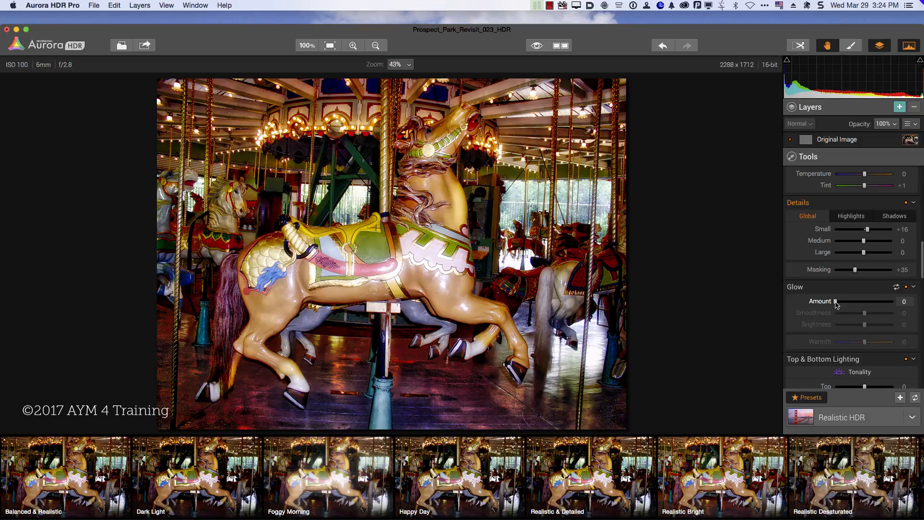
mouse_move(836, 303)
left_mouse_down()
mouse_move(882, 304)
mouse_move(841, 308)
left_mouse_up()
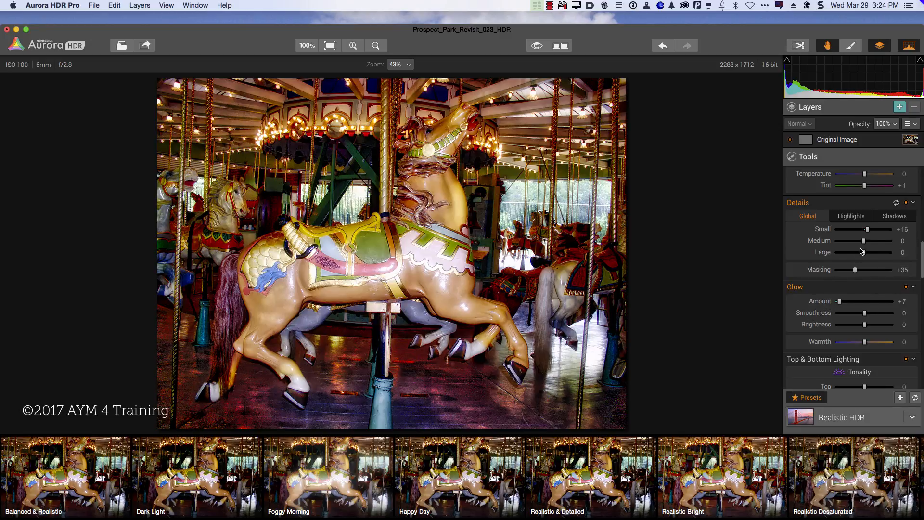
left_click_drag(864, 240, 876, 240)
left_click_drag(868, 229, 883, 231)
left_click_drag(885, 230, 873, 242)
Darken the upper part of the photo with Top & Bottom Lighting, setting Top to -41 and Shift to +7.
scroll(917, 320, "down", 1)
scroll(917, 320, "down", 5)
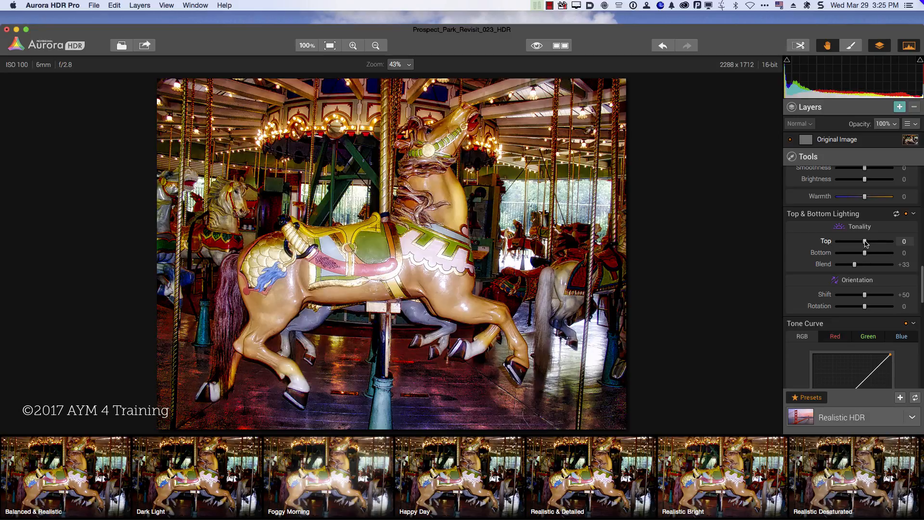
mouse_move(865, 243)
left_mouse_down()
mouse_move(876, 242)
mouse_move(843, 244)
mouse_move(866, 243)
mouse_move(853, 245)
left_mouse_up()
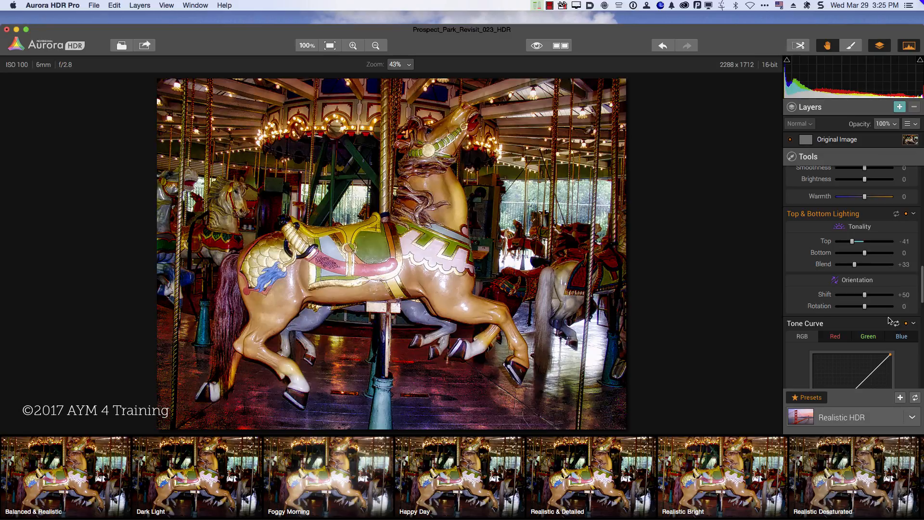
left_click_drag(865, 297, 842, 299)
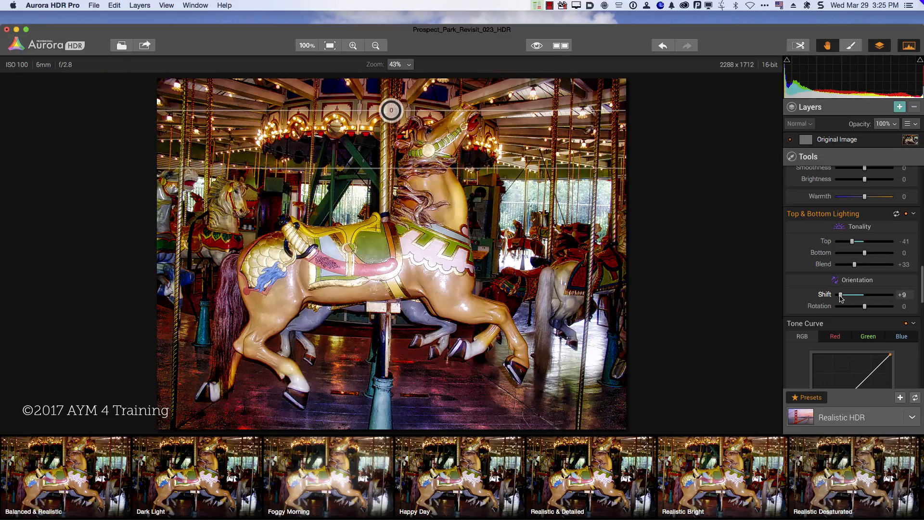
left_click_drag(841, 299, 840, 298)
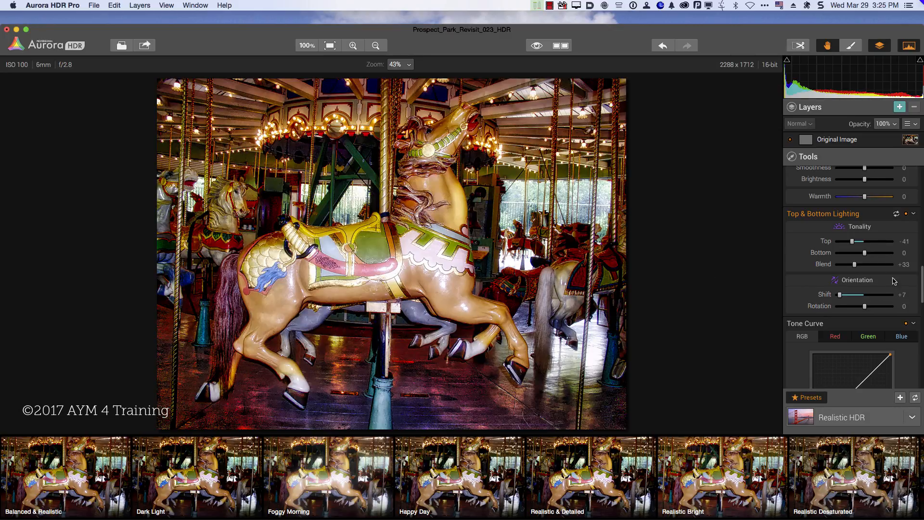
Shape the RGB Tone Curve with two points, lifting the shadows and pulling the upper tones back down.
scroll(888, 279, "down", 5)
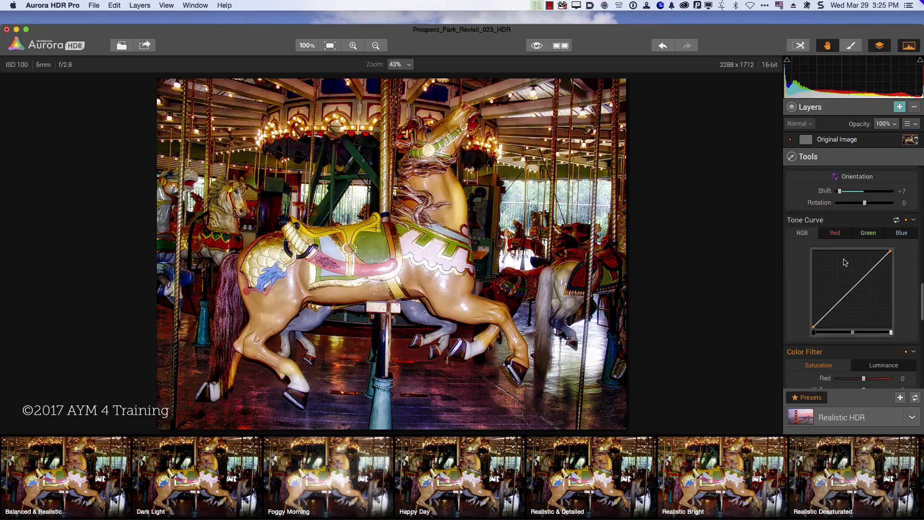
left_click_drag(827, 318, 824, 314)
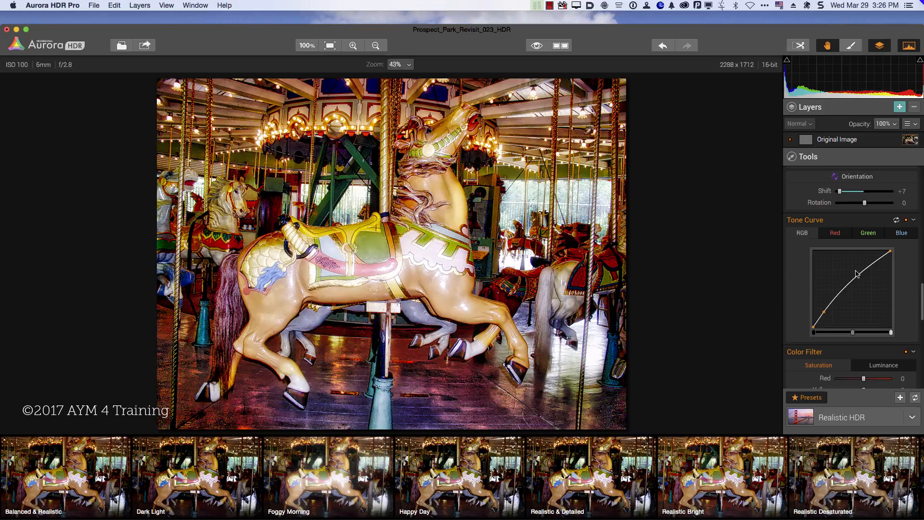
left_click_drag(864, 275, 868, 279)
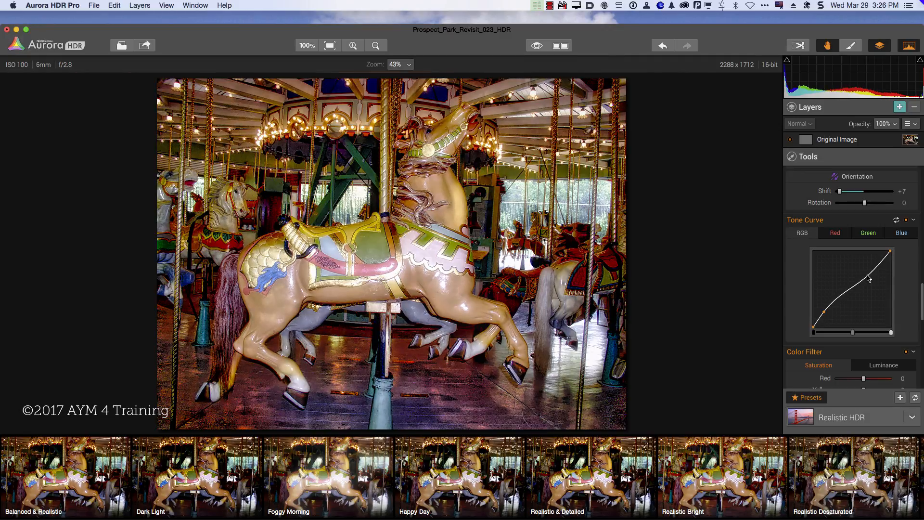
Slightly lower the Red saturation in the Color Filter.
scroll(908, 289, "down", 3)
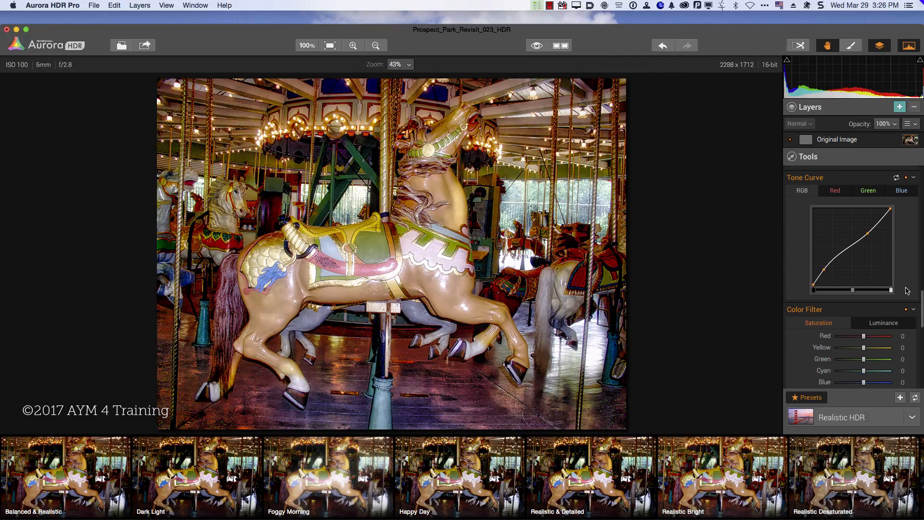
scroll(907, 290, "down", 2)
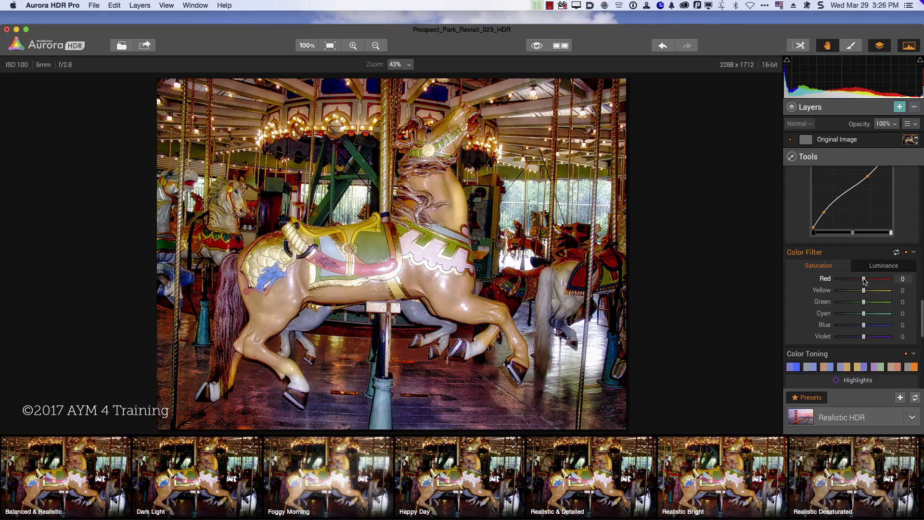
left_click_drag(862, 281, 857, 282)
left_click_drag(857, 283, 859, 282)
Strengthen the Vignette by setting its Amount to -60 and its Feather to +38.
scroll(836, 272, "down", 10)
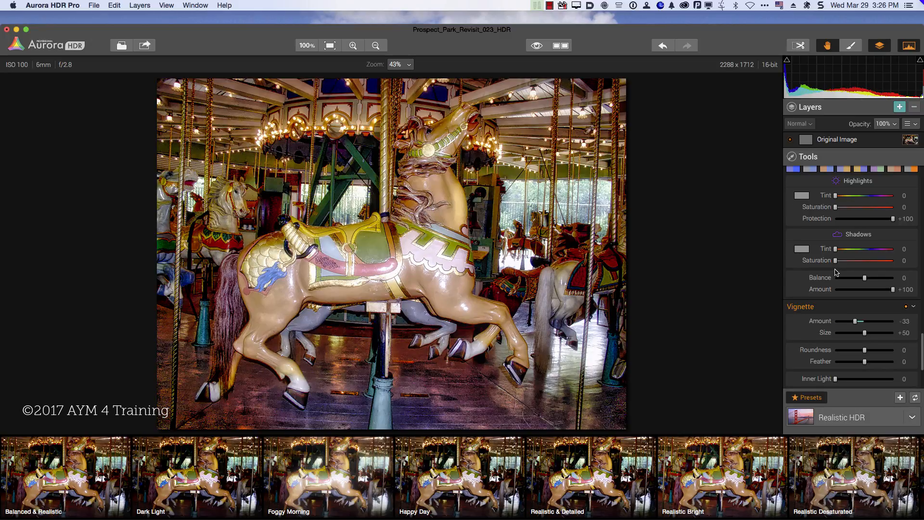
scroll(836, 273, "down", 4)
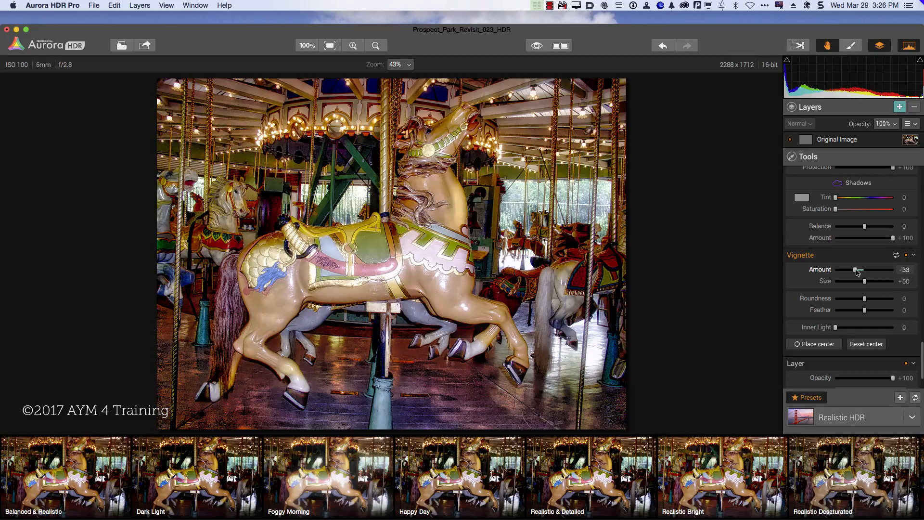
left_click_drag(858, 272, 848, 270)
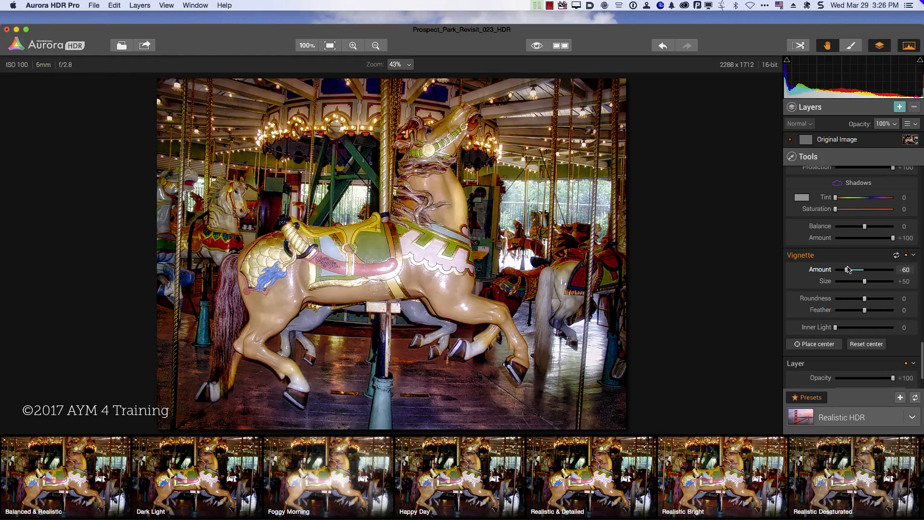
left_click_drag(866, 310, 876, 310)
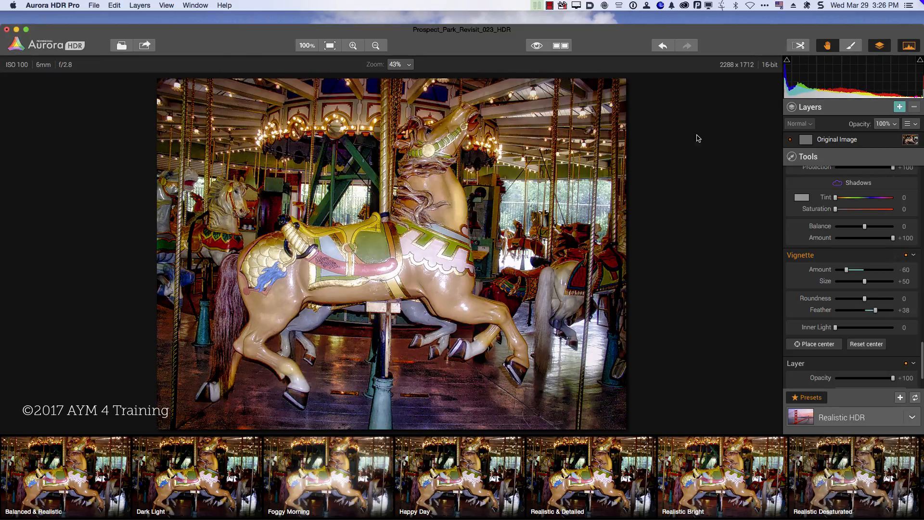
Show the Layer settings and compare the finished edit with the original in split view, moving the divider across the horse.
left_click(911, 365)
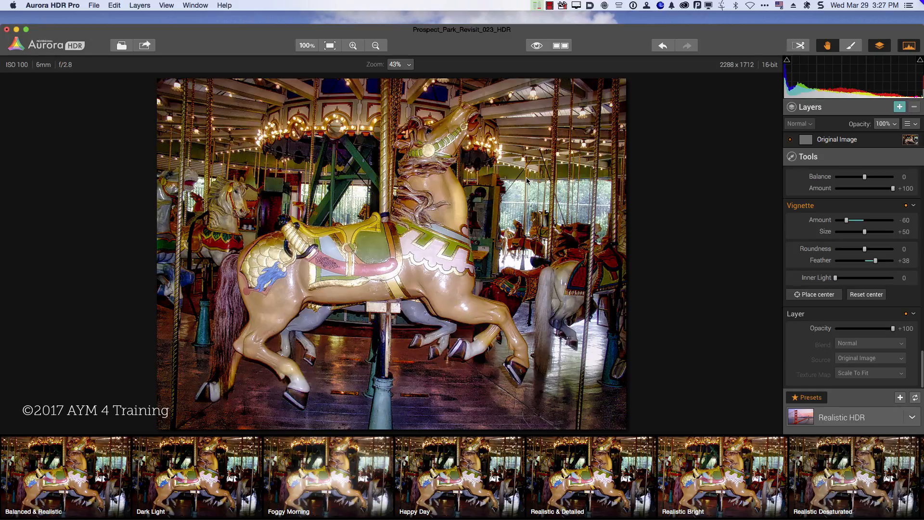
left_click(561, 46)
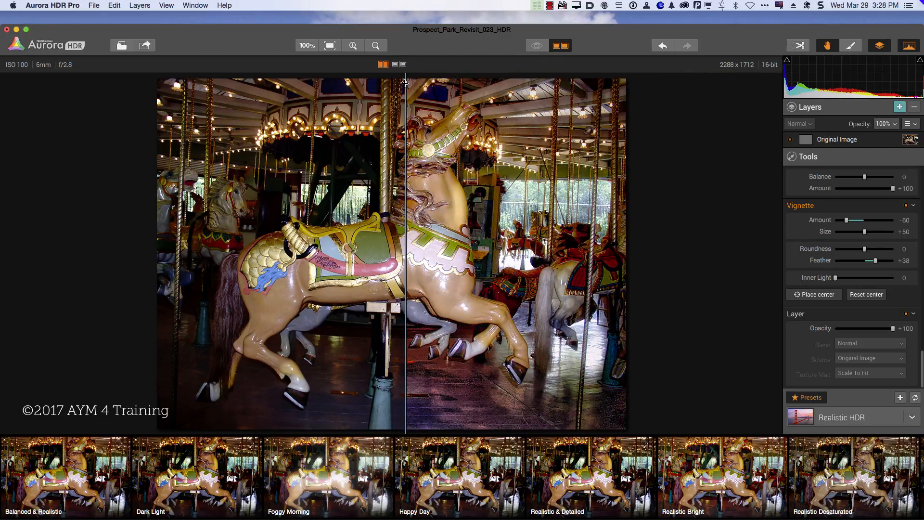
left_click_drag(406, 83, 400, 110)
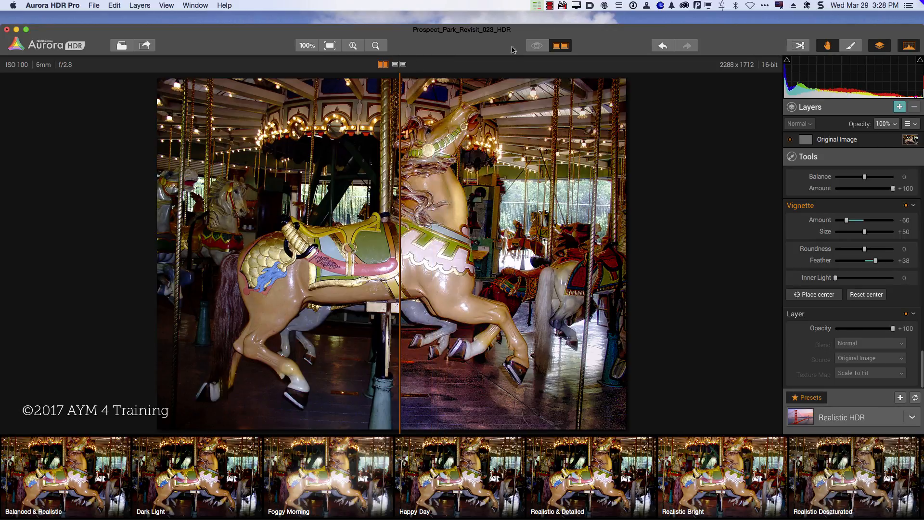